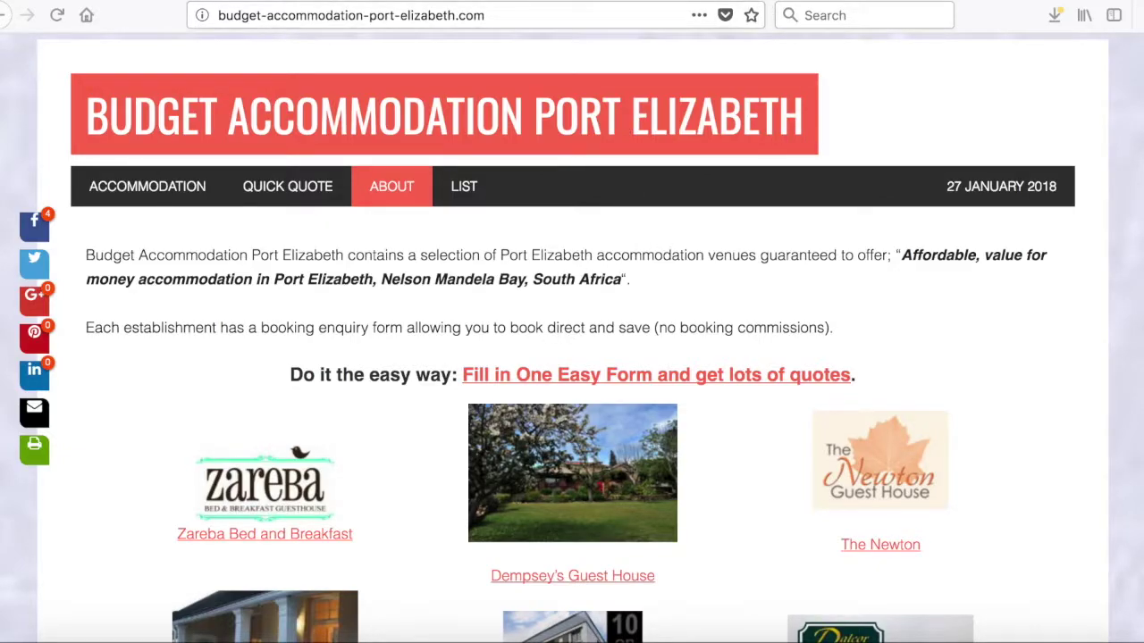
# Reload the Budget Accommodation Port Elizabeth site and confirm it shows the database connection error.
pyautogui.press('super+r')
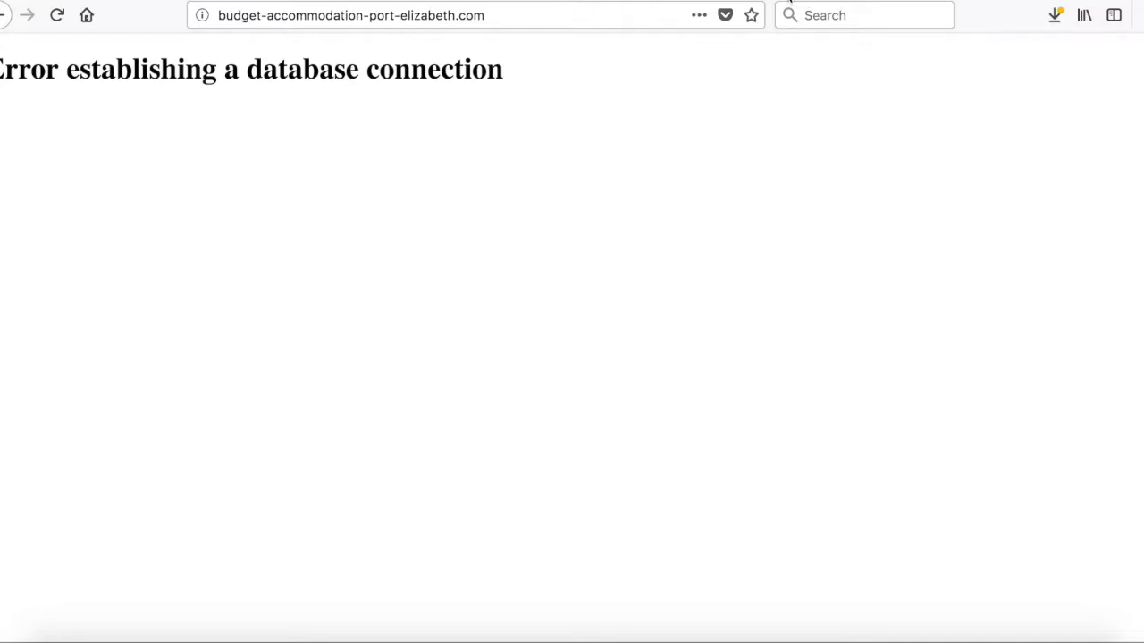
pyautogui.click(790, 2)
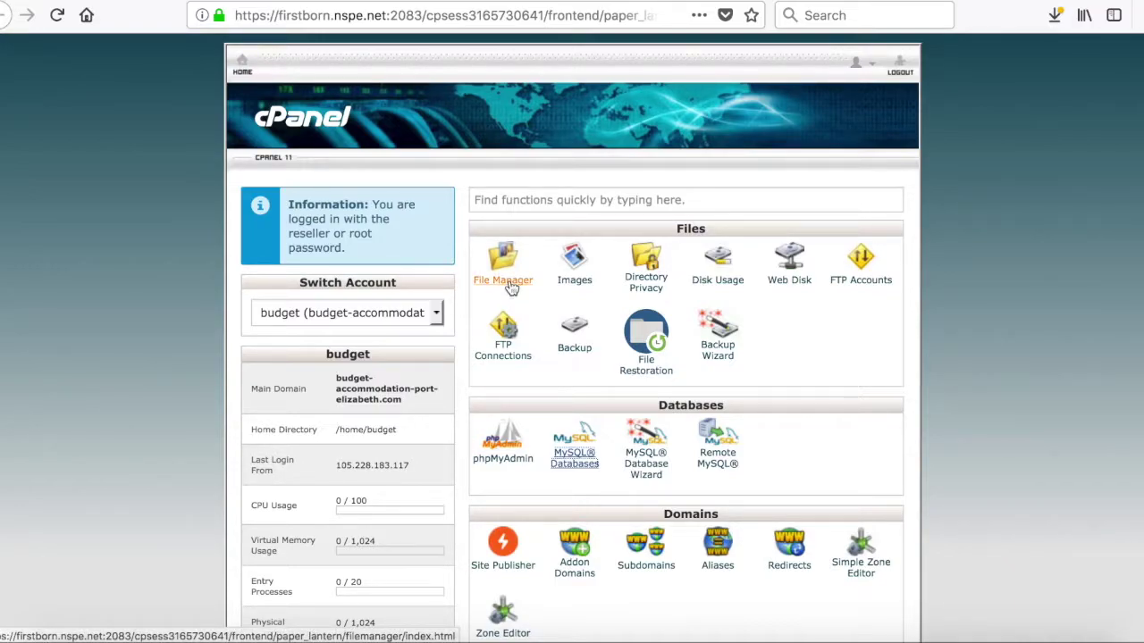
# Open the budget account's cPanel home page from the WHM account list.
pyautogui.click(577, 466)
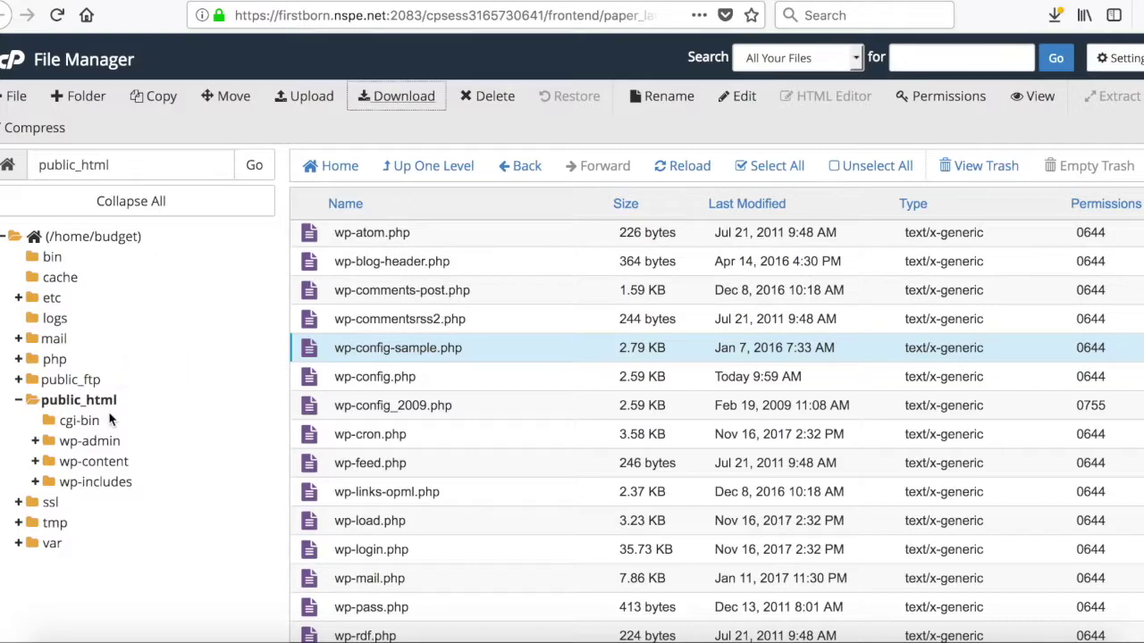
# In public_html, select wp-config.php, then wp-config-sample.php.
pyautogui.click(419, 381)
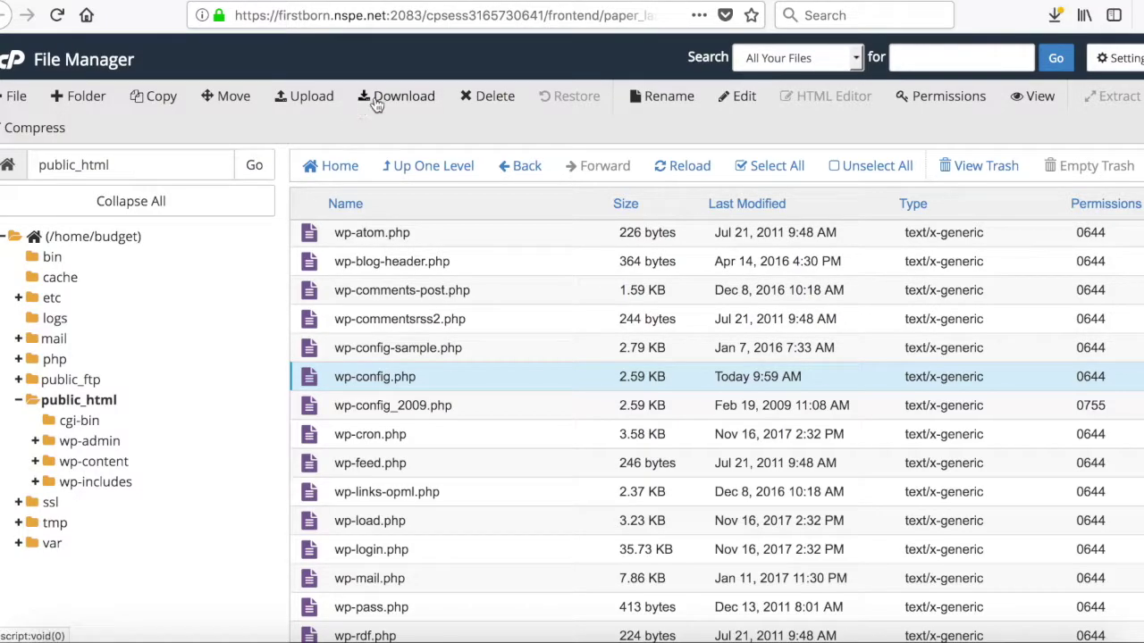
pyautogui.click(426, 354)
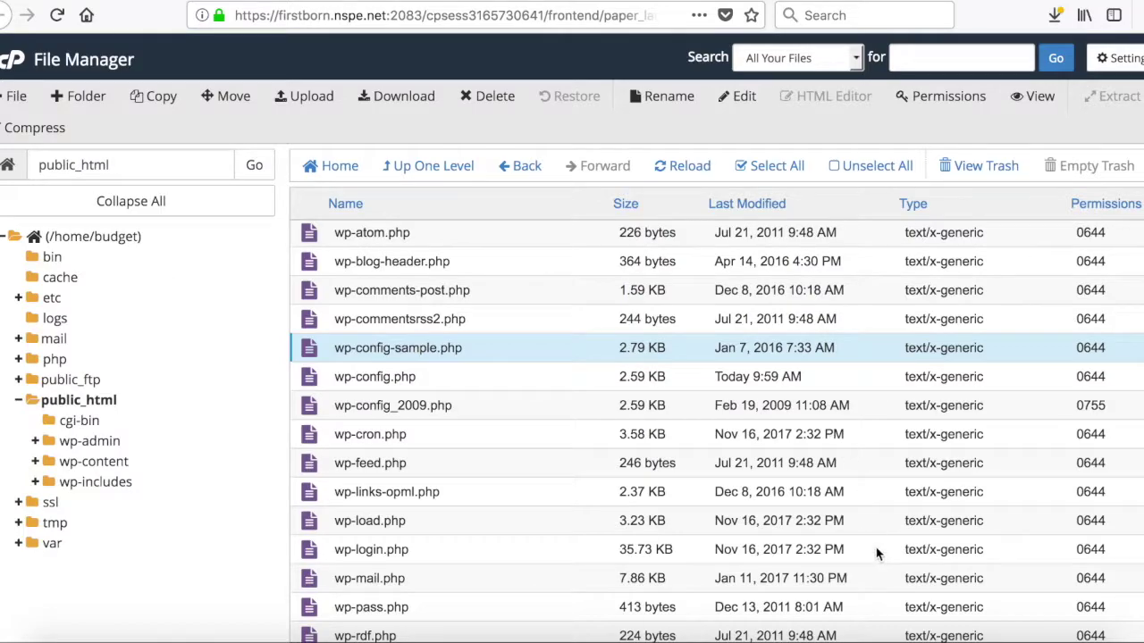
# Open wp-config-sample.php in CotEditor and review its DB_NAME, DB_USER and DB_PASSWORD placeholder lines.
pyautogui.click(891, 637)
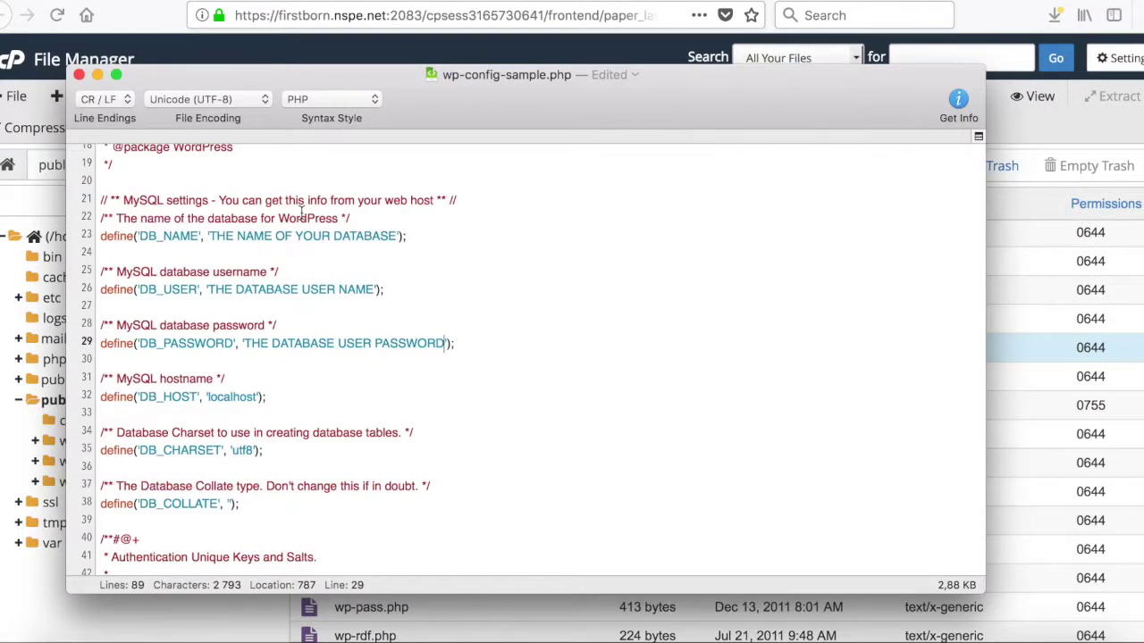
pyautogui.moveTo(214, 241); pyautogui.dragTo(374, 241)
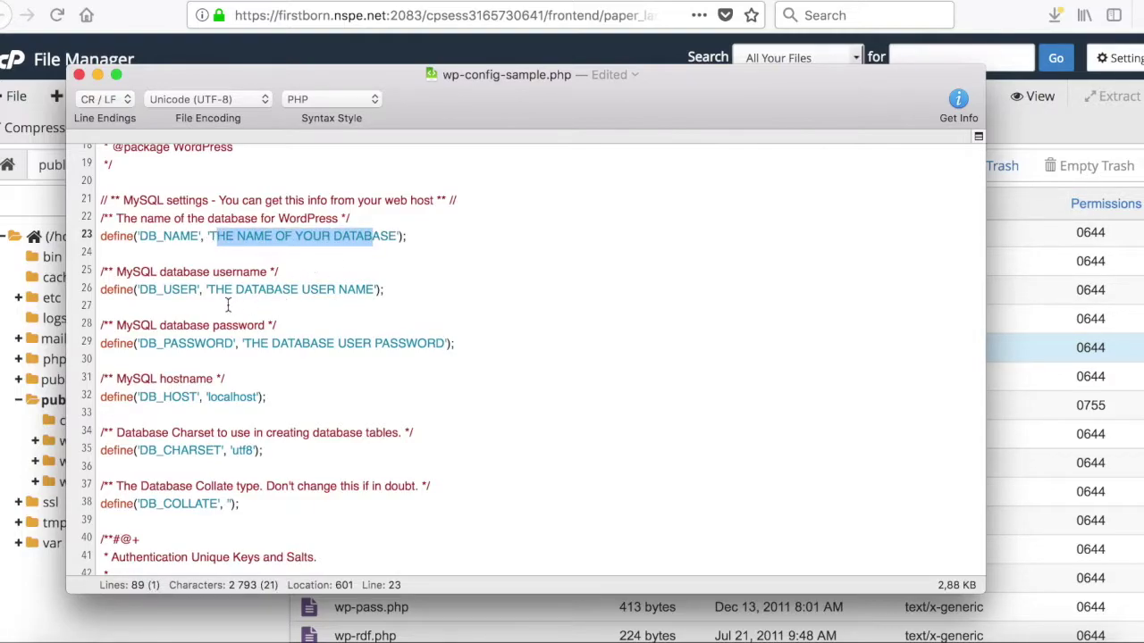
pyautogui.click(396, 240)
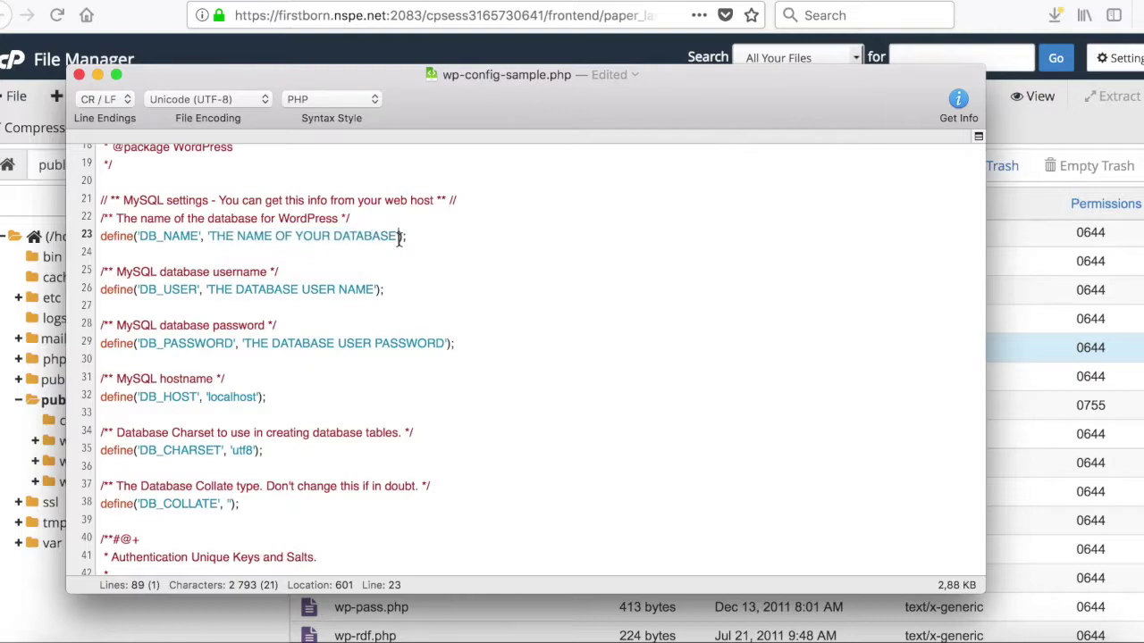
pyautogui.click(311, 291)
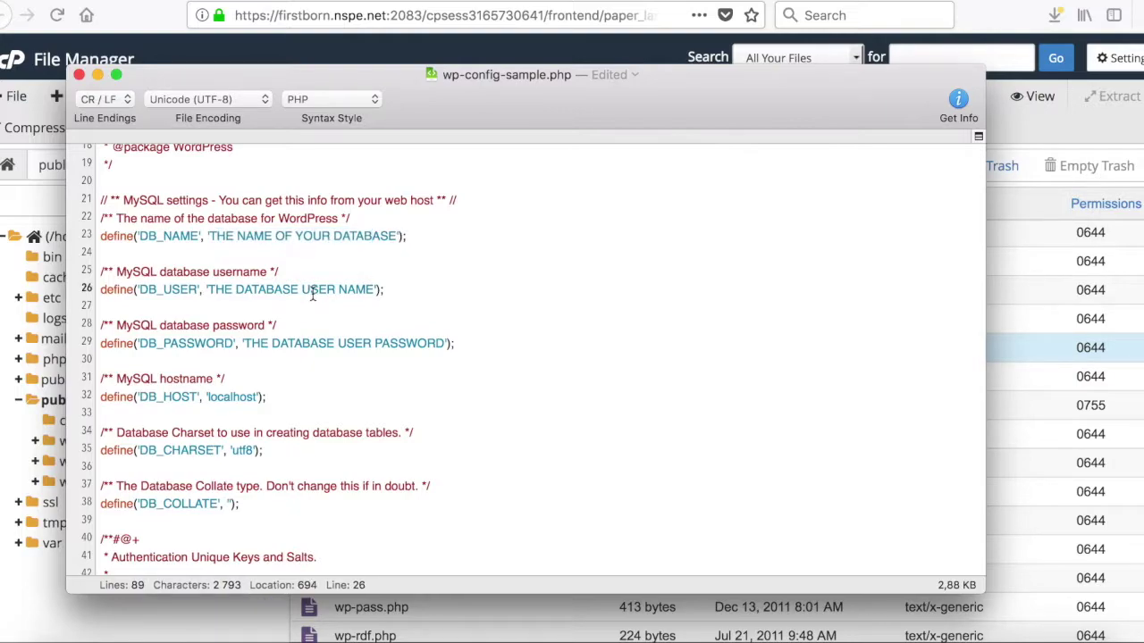
pyautogui.click(362, 347)
pyautogui.click(929, 3)
# Go to MySQL Databases, find the database user under Current Users, and start changing its password.
pyautogui.hotkey('ctrl', 'w')
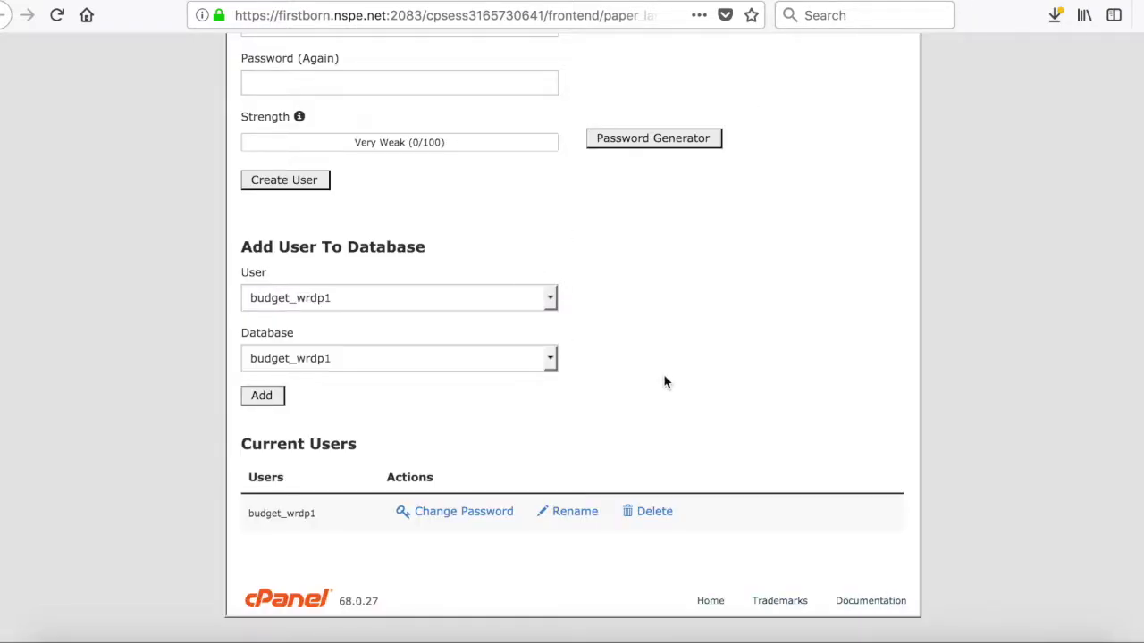
pyautogui.scroll(15, 661, 383)
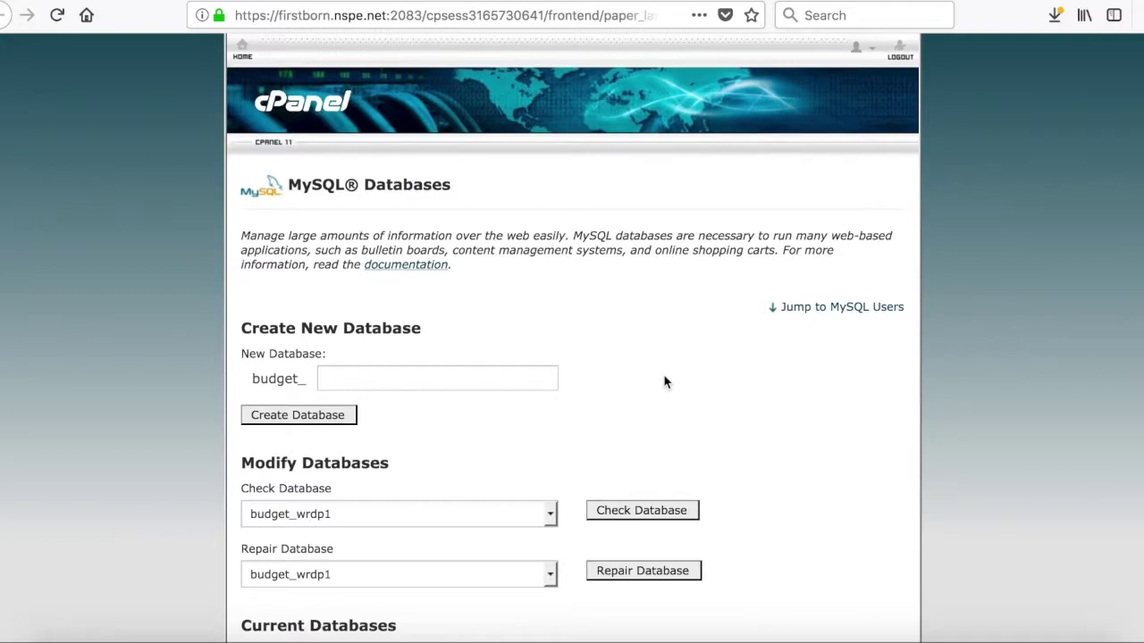
pyautogui.scroll(-3, 664, 382)
pyautogui.scroll(-5, 761, 273)
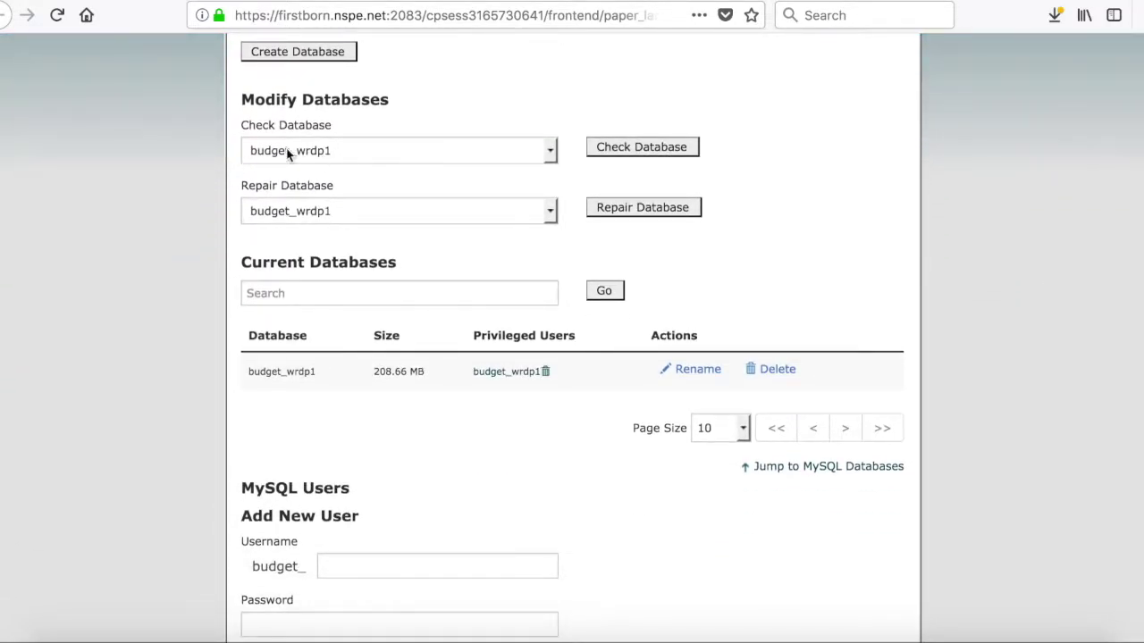
pyautogui.scroll(-12, 202, 137)
pyautogui.scroll(-4, 202, 141)
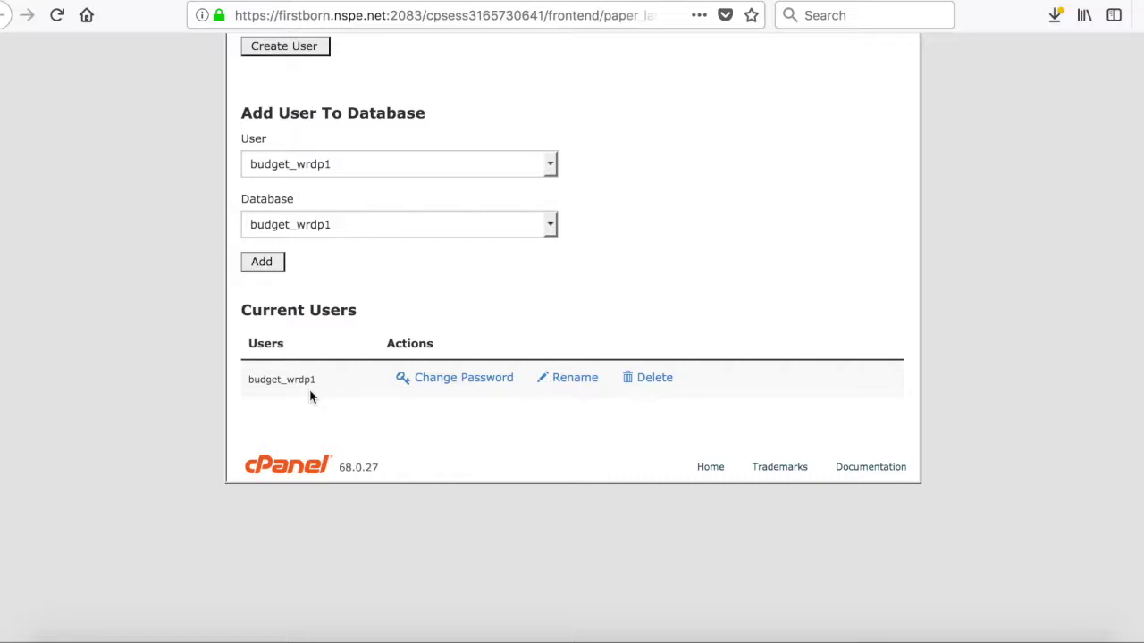
pyautogui.click(471, 389)
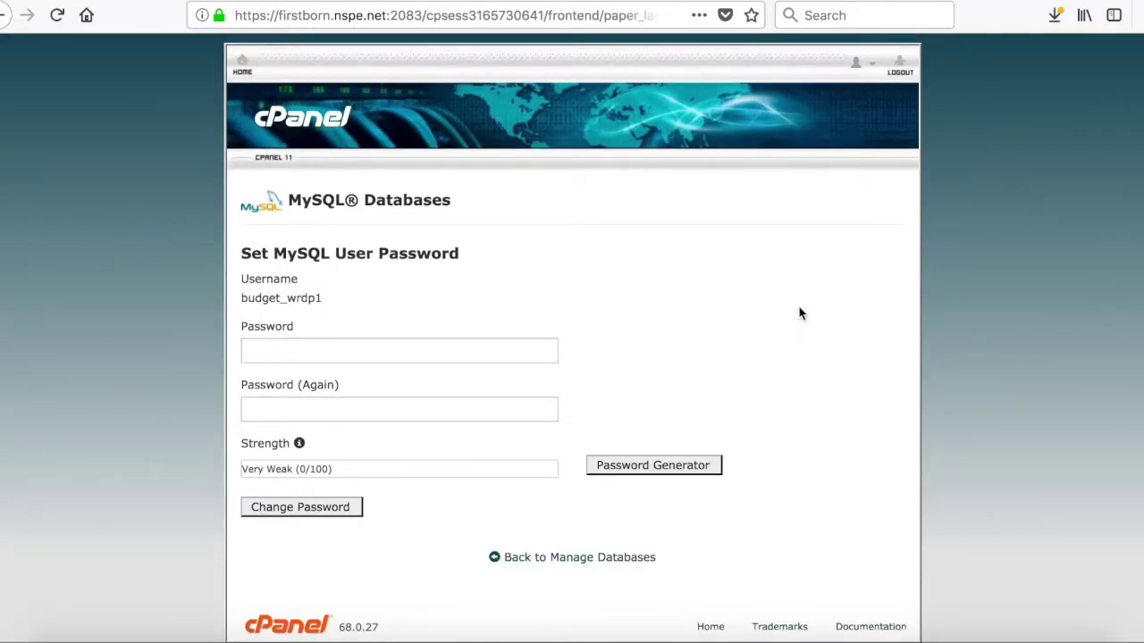
# Generate a Very Strong (100/100) password, copy it, and fill both password fields with it.
pyautogui.scroll(-1, 800, 313)
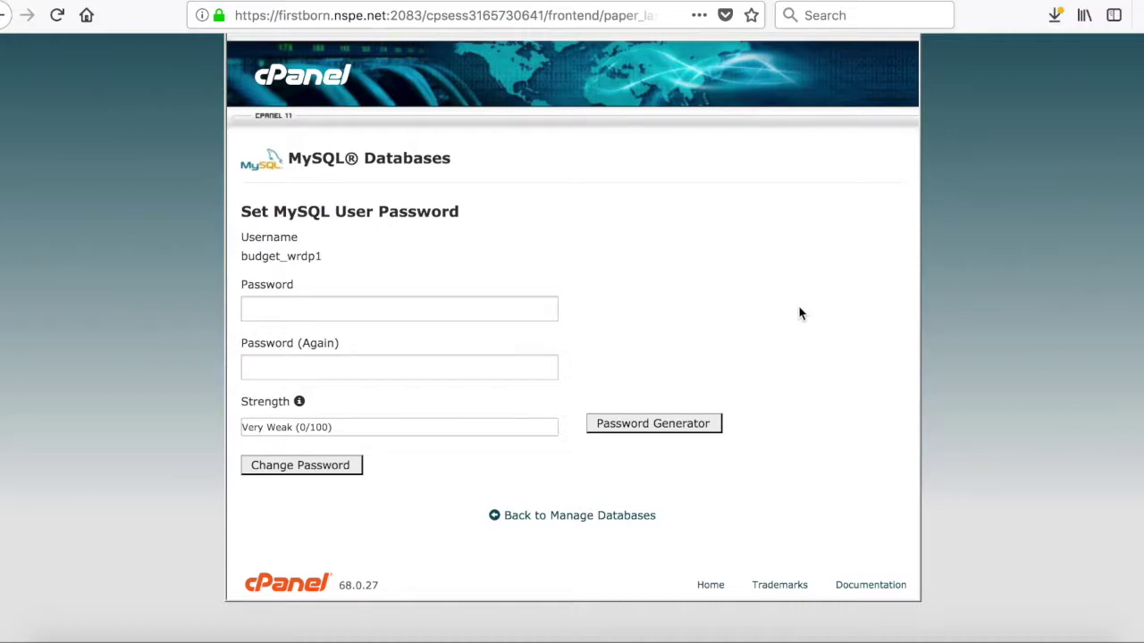
pyautogui.scroll(-1, 799, 313)
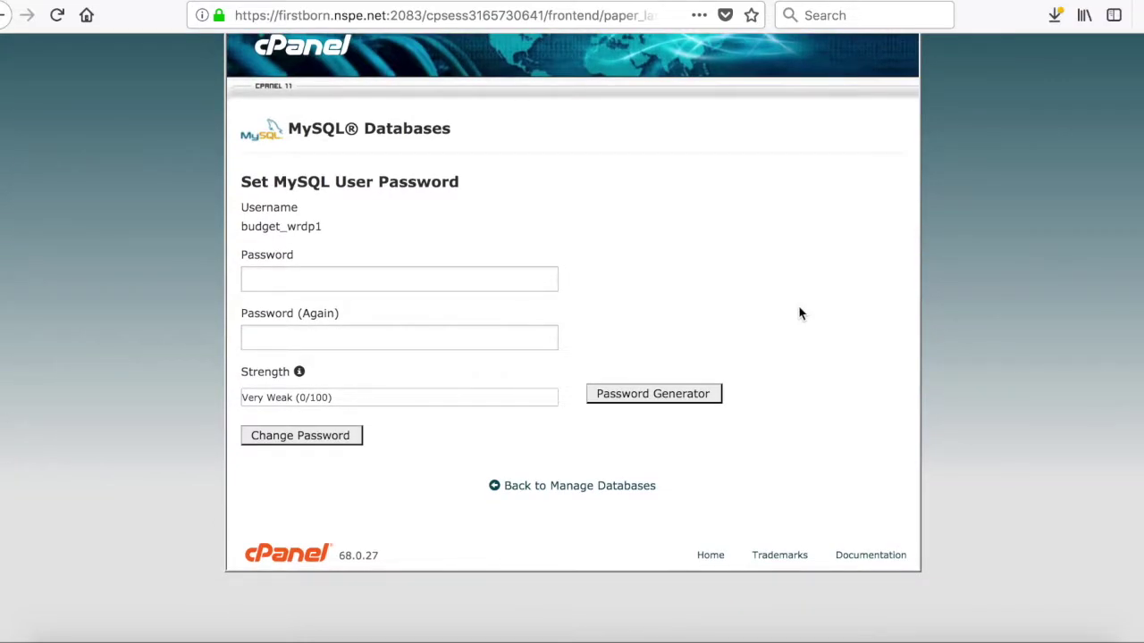
pyautogui.click(659, 396)
pyautogui.click(420, 376)
pyautogui.click(540, 283)
pyautogui.press('super+c')
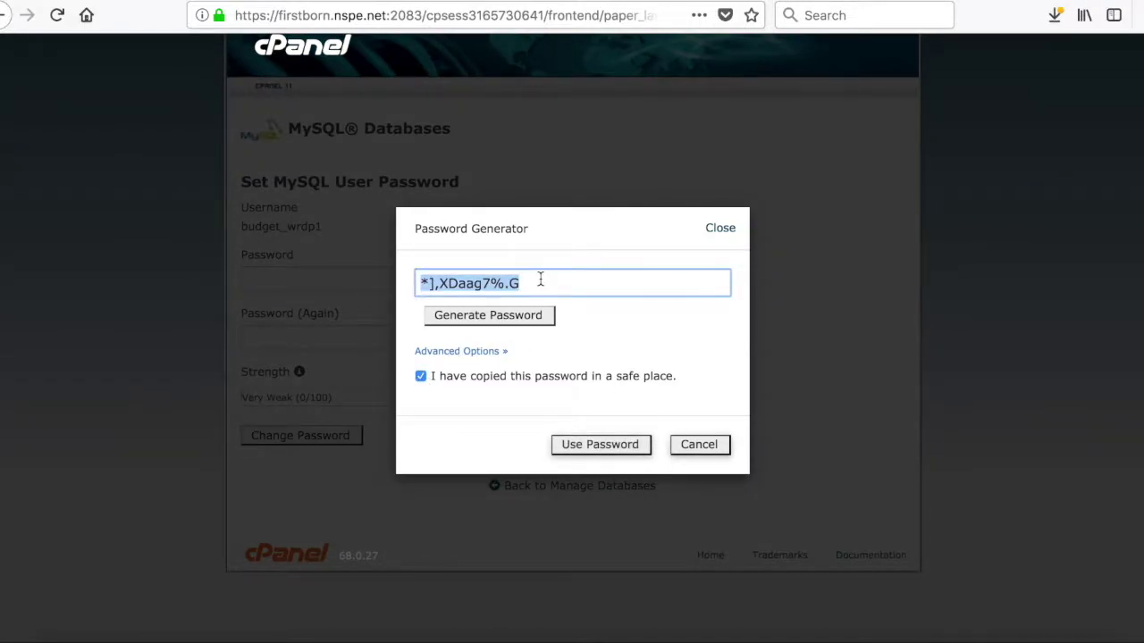
pyautogui.click(605, 455)
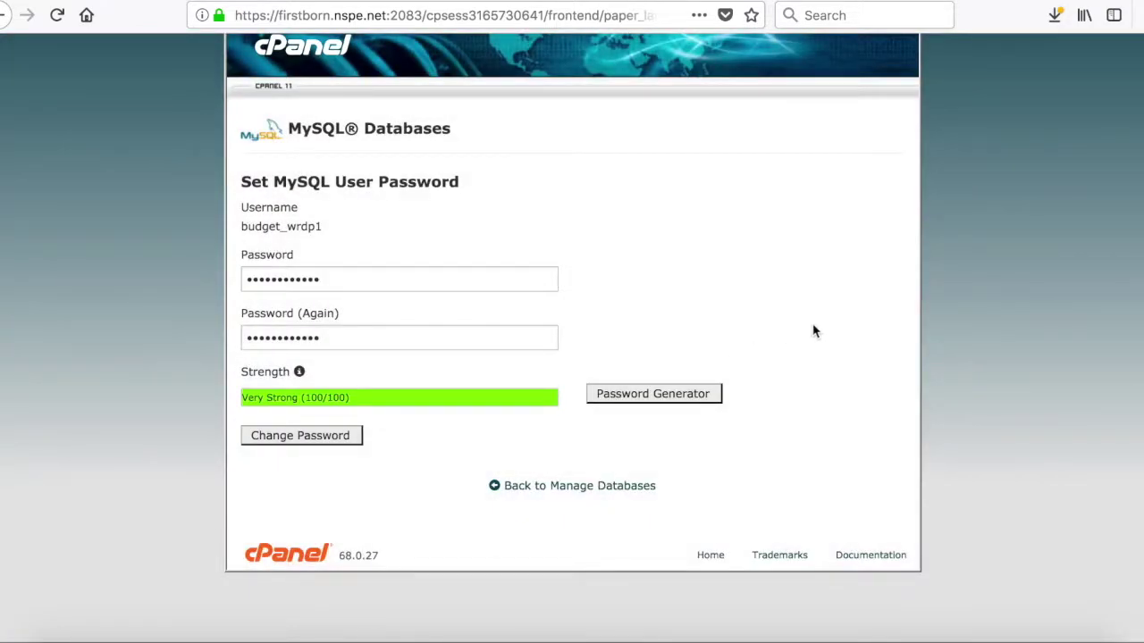
pyautogui.scroll(-1, 829, 289)
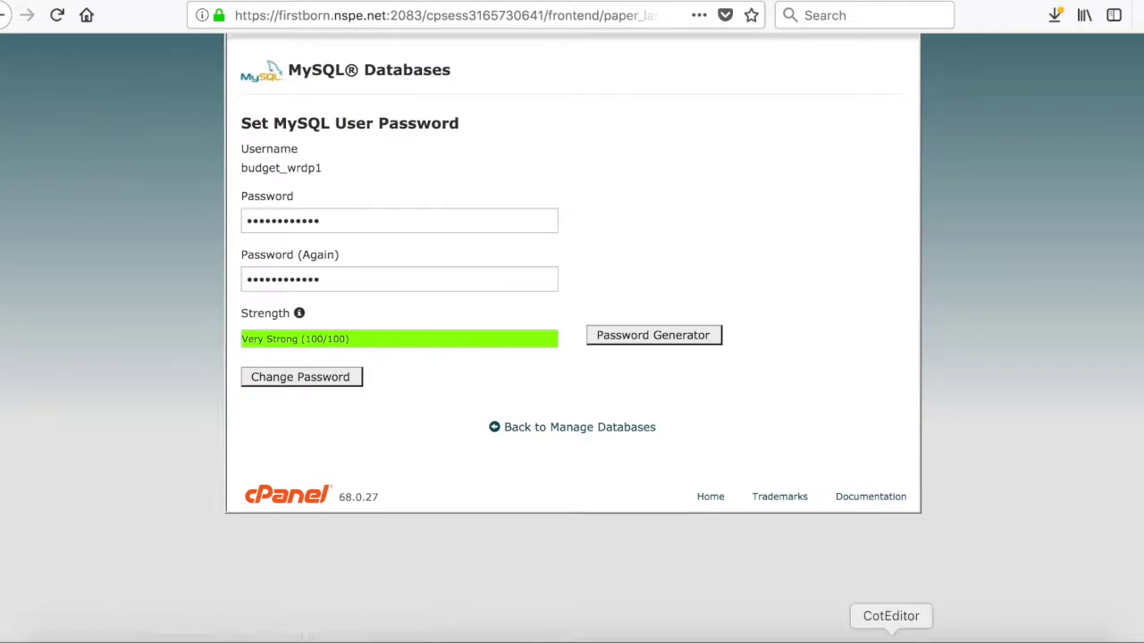
# Paste the generated password over the DB_PASSWORD placeholder on line 29 of wp-config-sample.php.
pyautogui.click(891, 636)
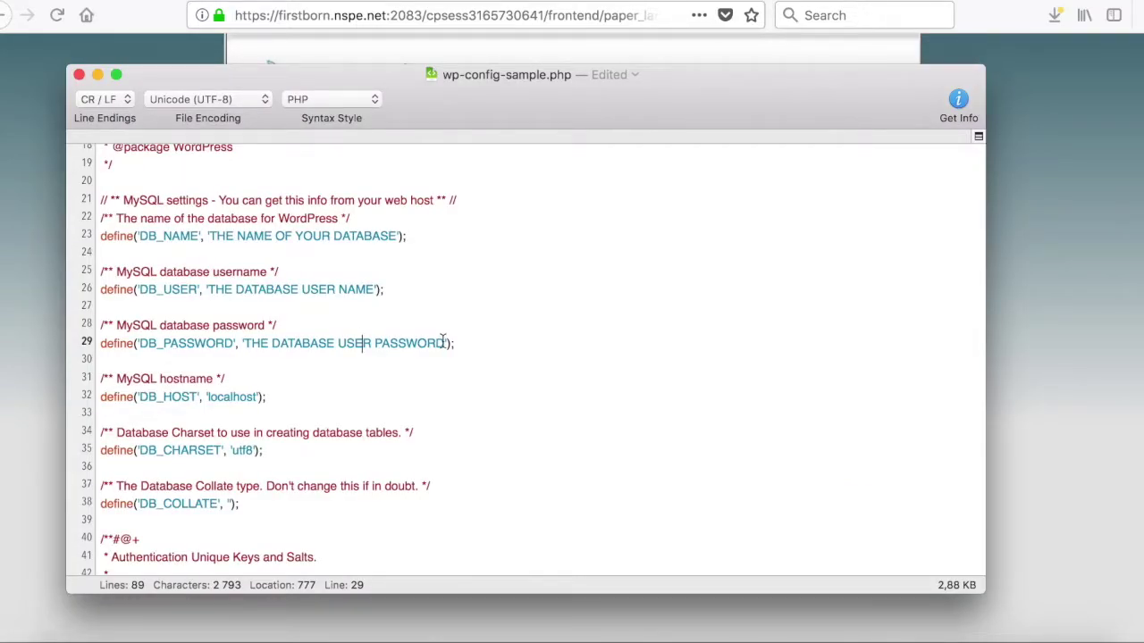
pyautogui.moveTo(249, 344); pyautogui.dragTo(442, 354)
pyautogui.press('super+v')
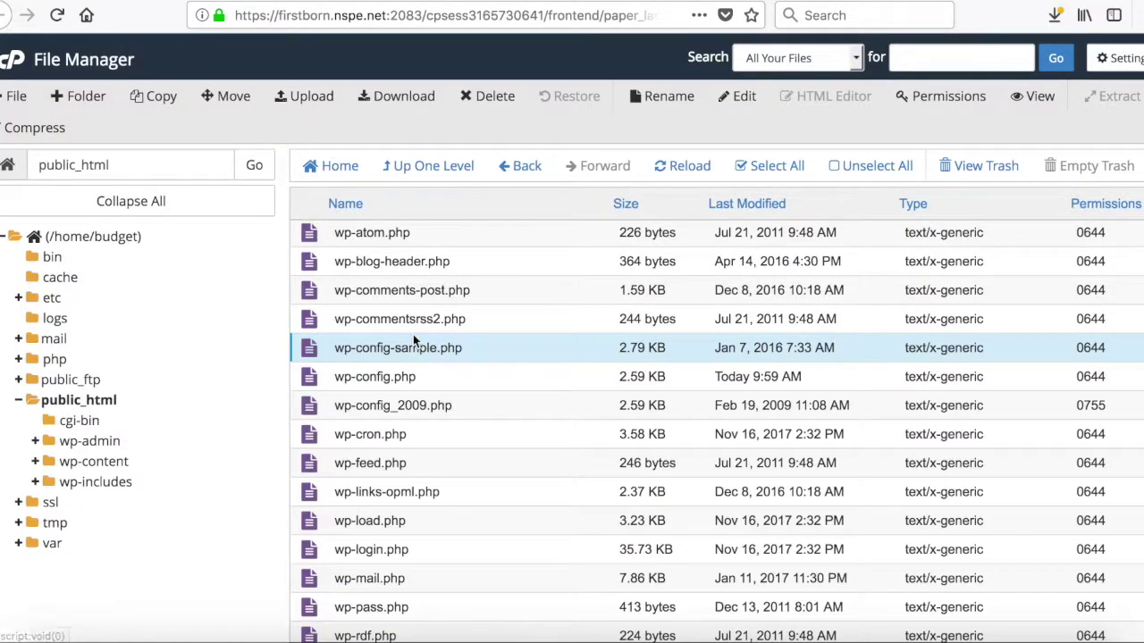
# Rename wp-config.php to wp-config_old.php in File Manager.
pyautogui.click(398, 377)
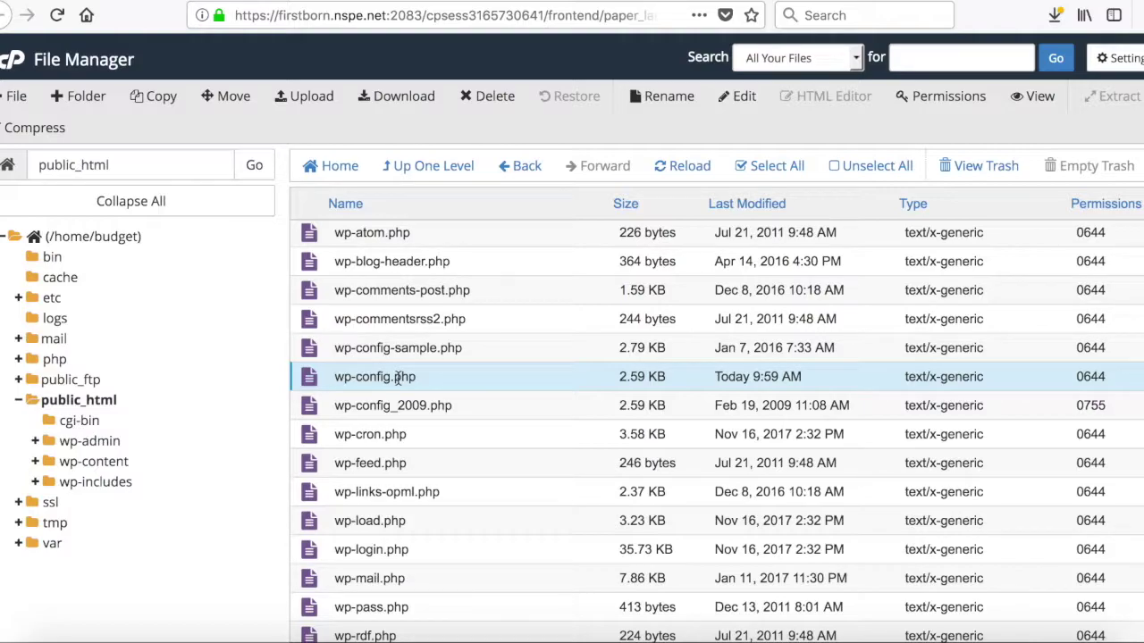
pyautogui.doubleClick(398, 377)
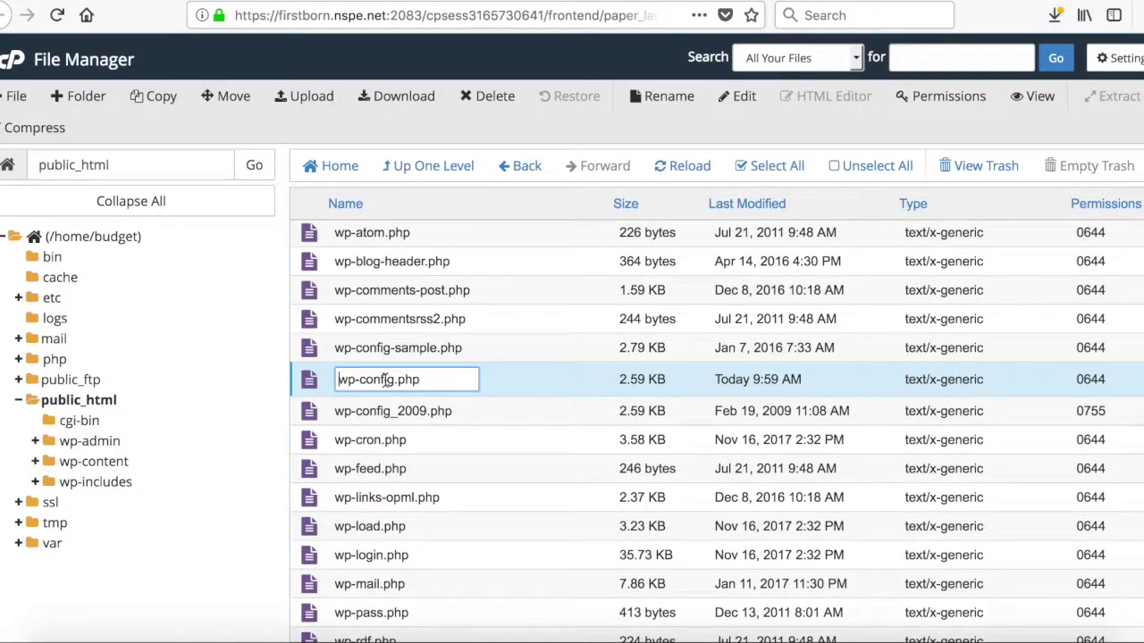
pyautogui.write('_old')
pyautogui.press('Return')
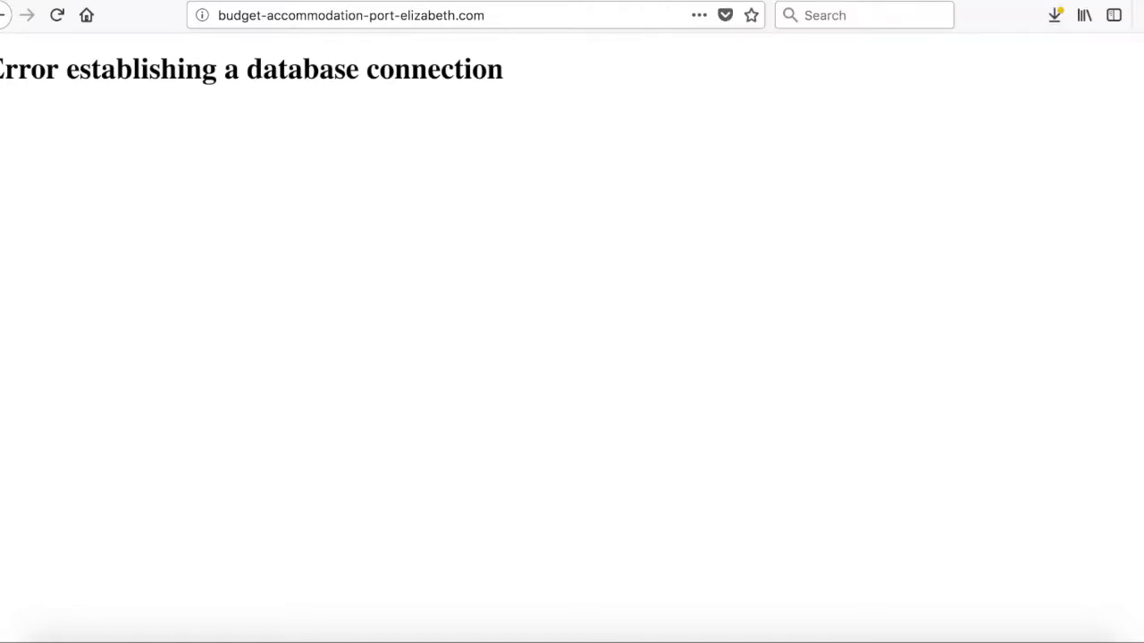
# Reload the site and confirm the homepage with accommodation listings loads without the error.
pyautogui.press('super+r')
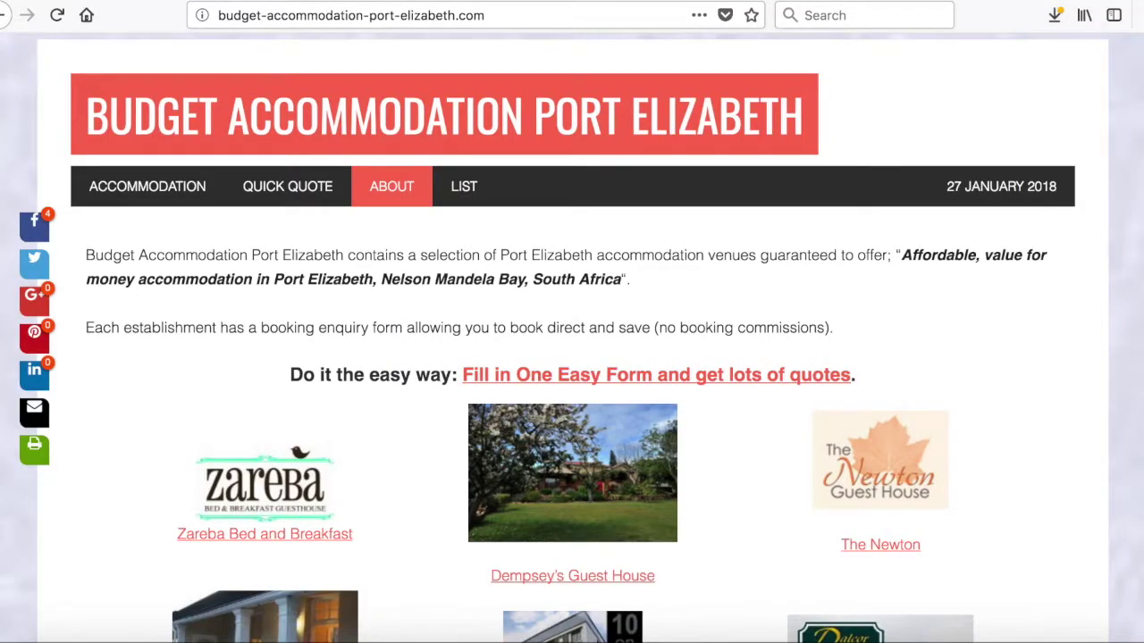